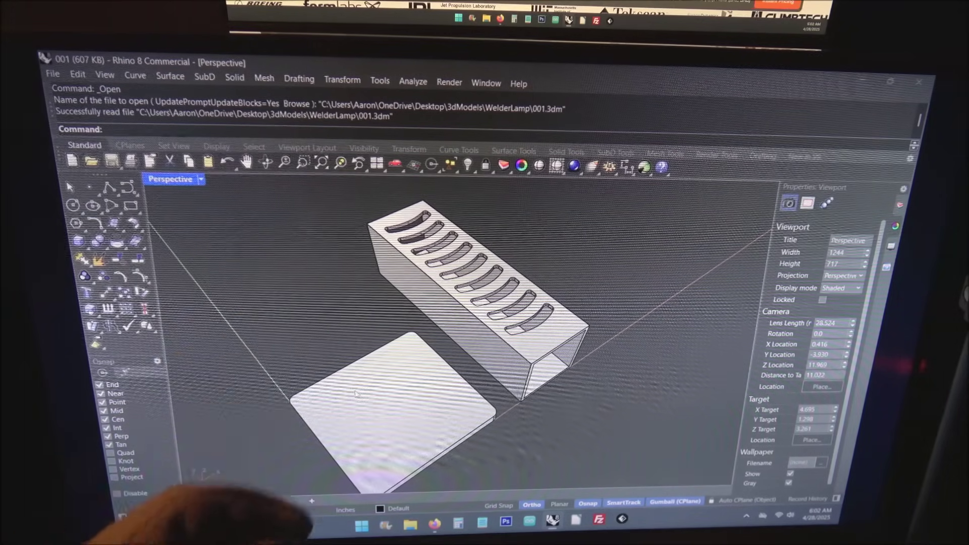
mouse_move(353, 393)
right_down()
mouse_move(363, 350)
mouse_move(367, 424)
right_up()
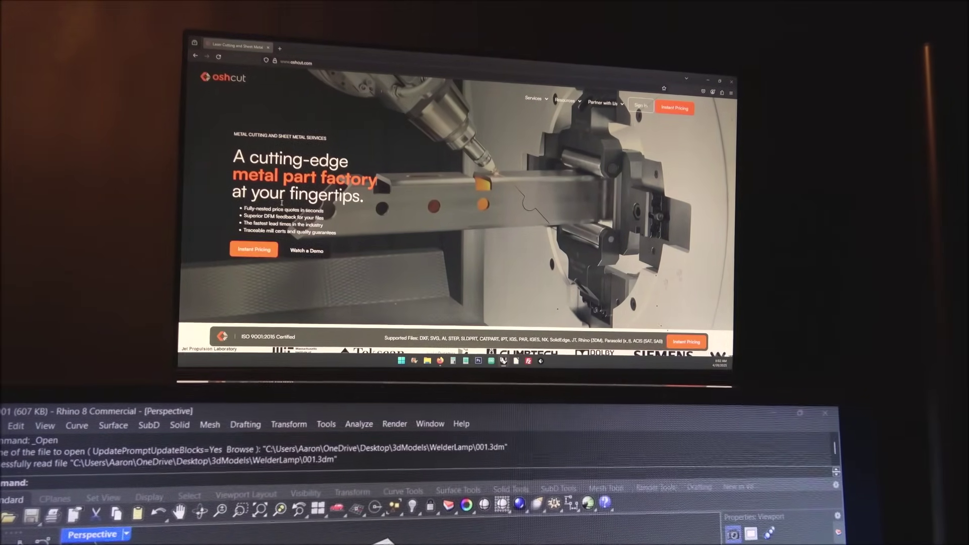
Start an instant price quote from OSH Cut's Instant Pricing button
click(265, 251)
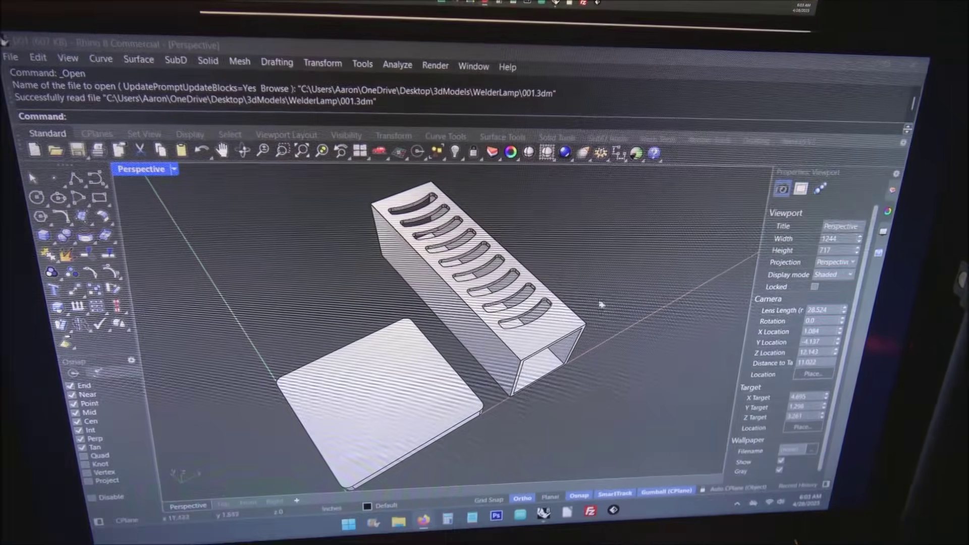
Orbit the Perspective view to inspect the slotted lamp post and its base from above and upright
right_drag(193, 417, 197, 469)
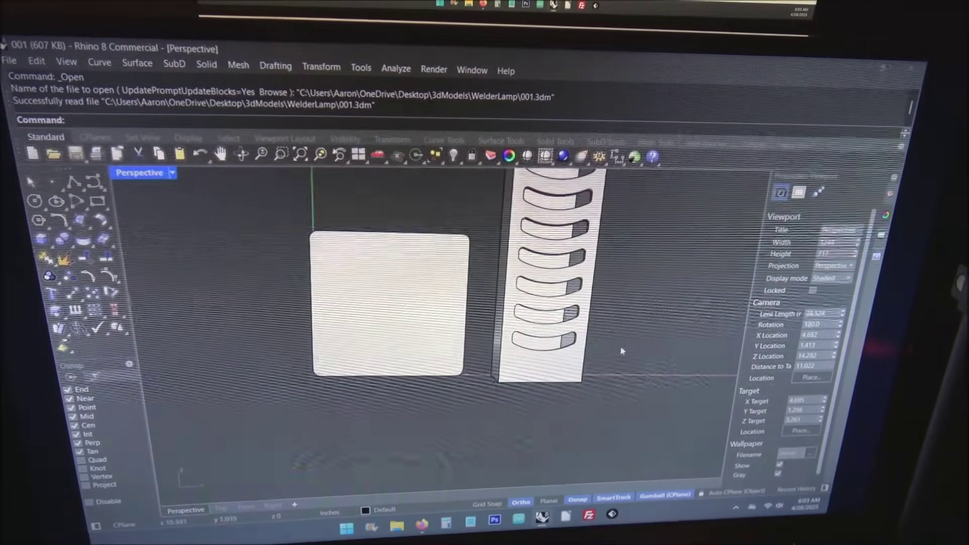
mouse_move(557, 378)
right_down()
mouse_move(606, 364)
mouse_move(590, 424)
right_up()
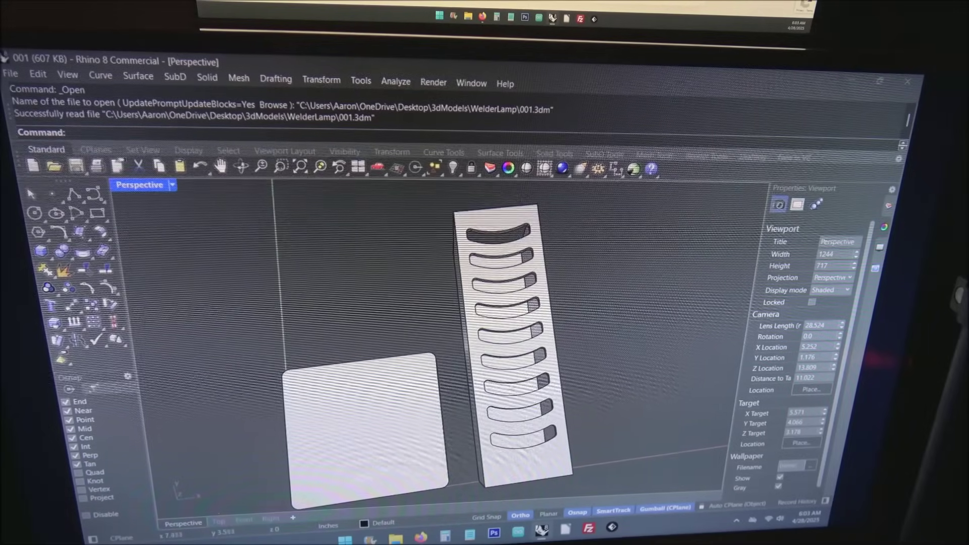
right_drag(499, 394, 516, 425)
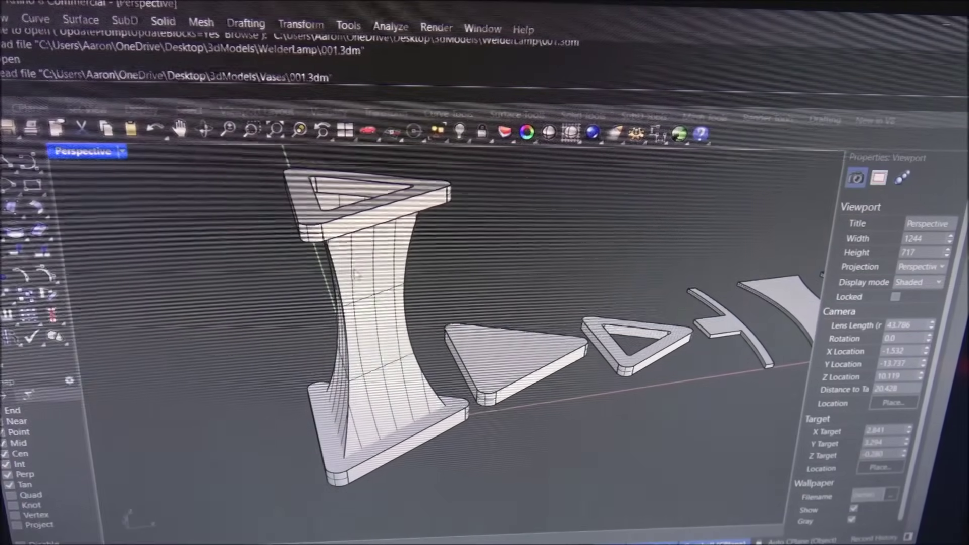
scroll(419, 352, down, 2)
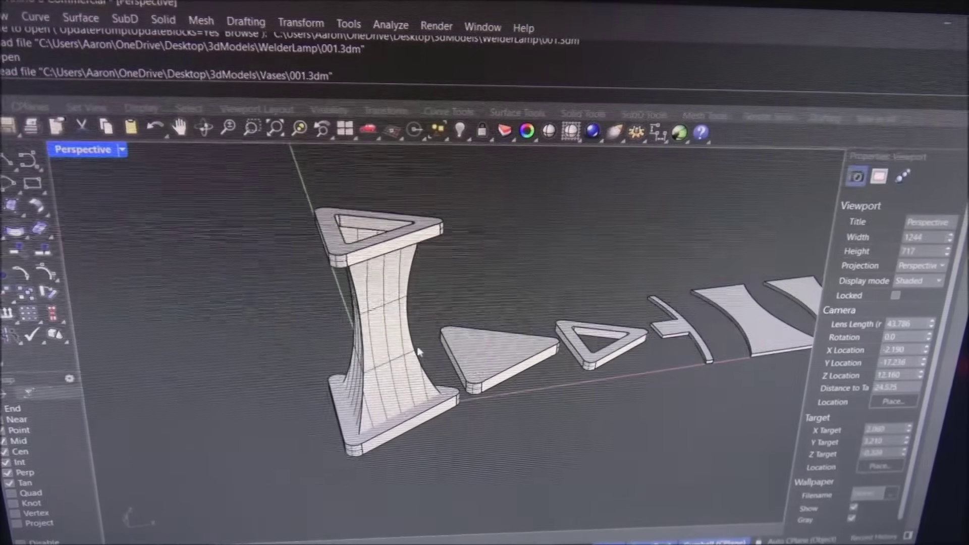
shift+right_drag(507, 365, 459, 390)
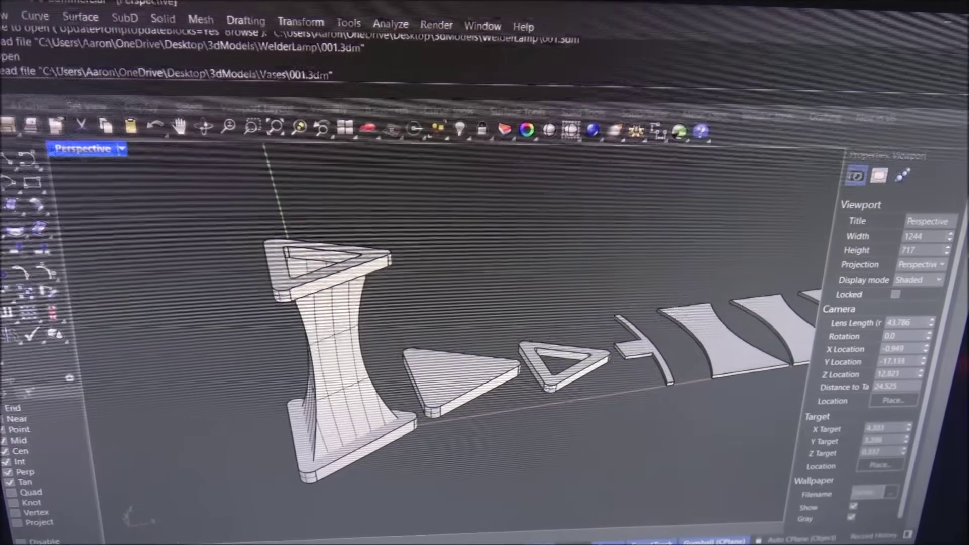
right_drag(657, 410, 510, 401)
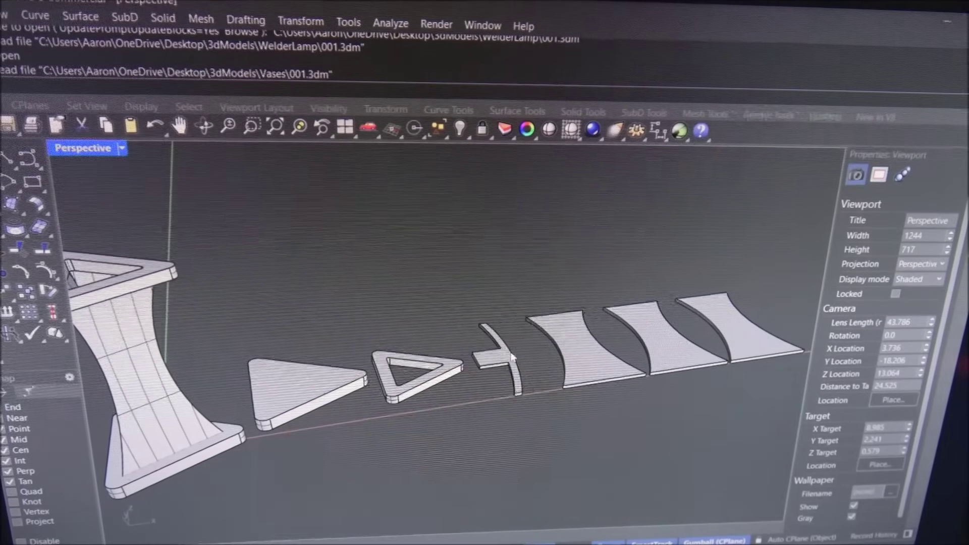
right_drag(511, 359, 457, 373)
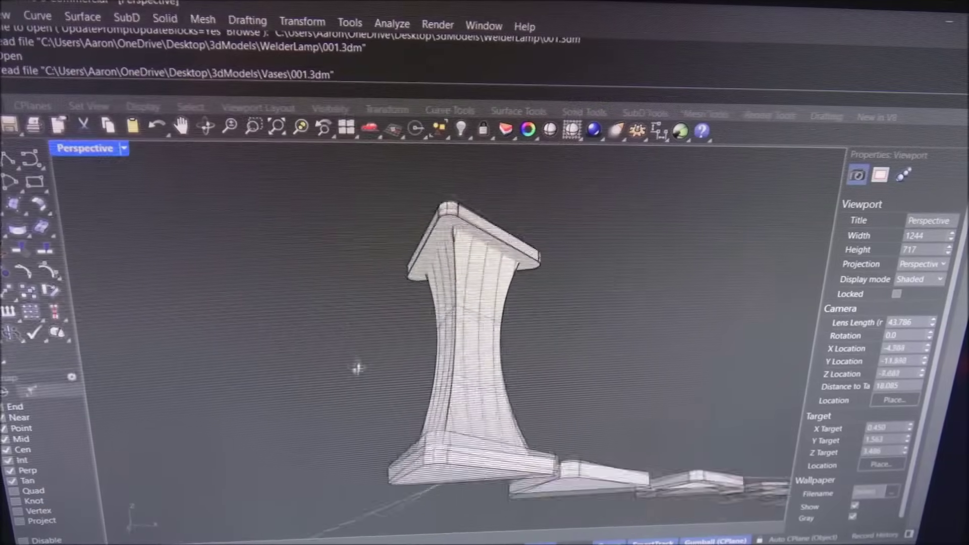